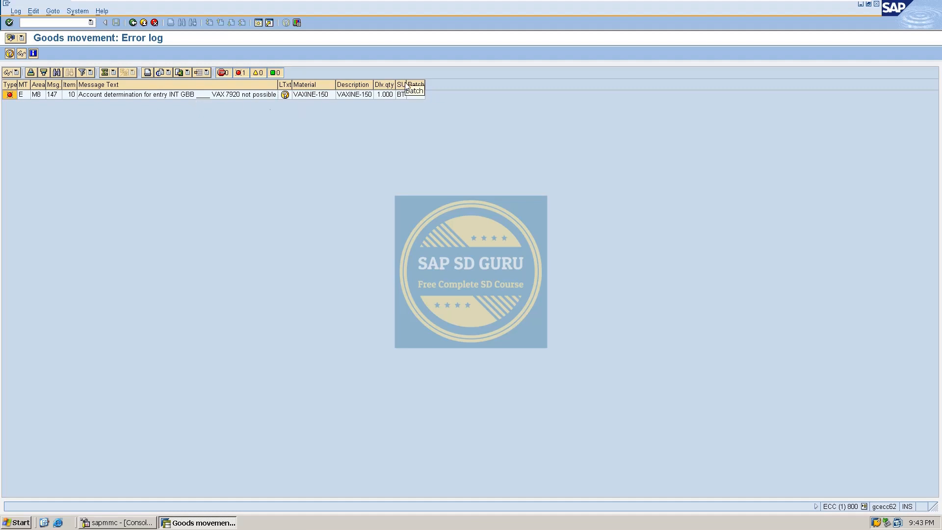
Step: Open the detailed help for the account determination error and read its message number and diagnosis
left_click(10, 97)
double_click(10, 97)
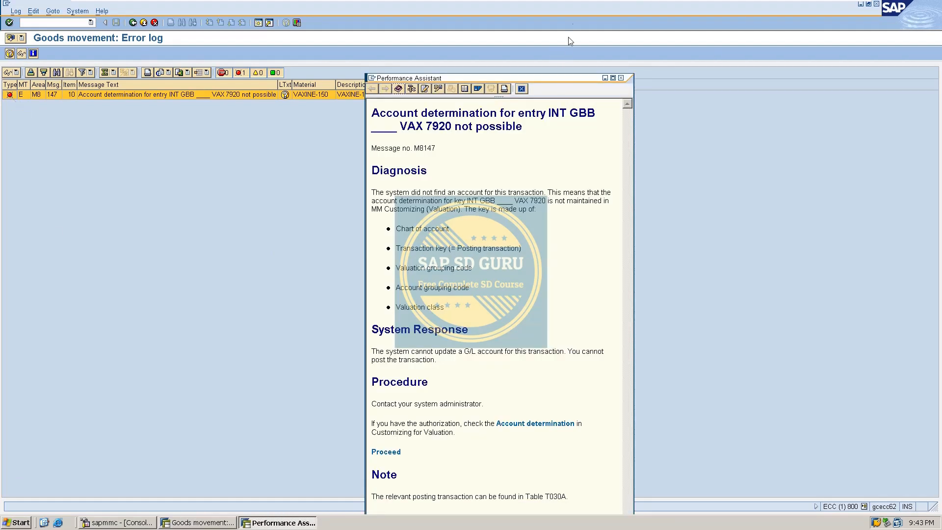
left_click_drag(576, 82, 579, 16)
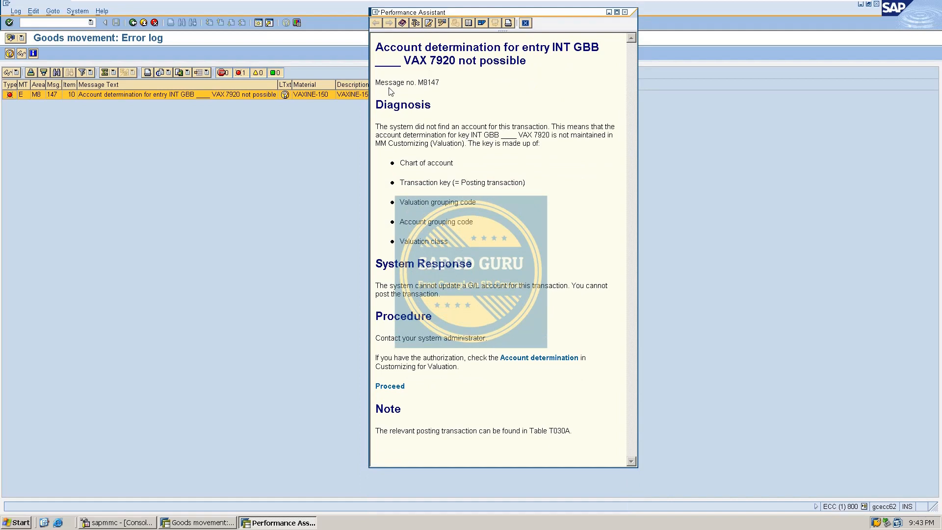
left_click_drag(377, 83, 438, 76)
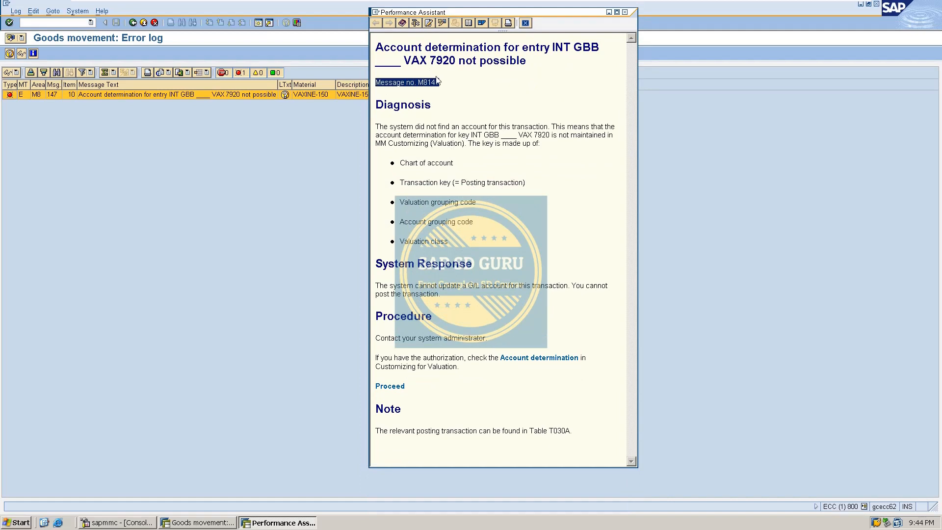
left_click(461, 152)
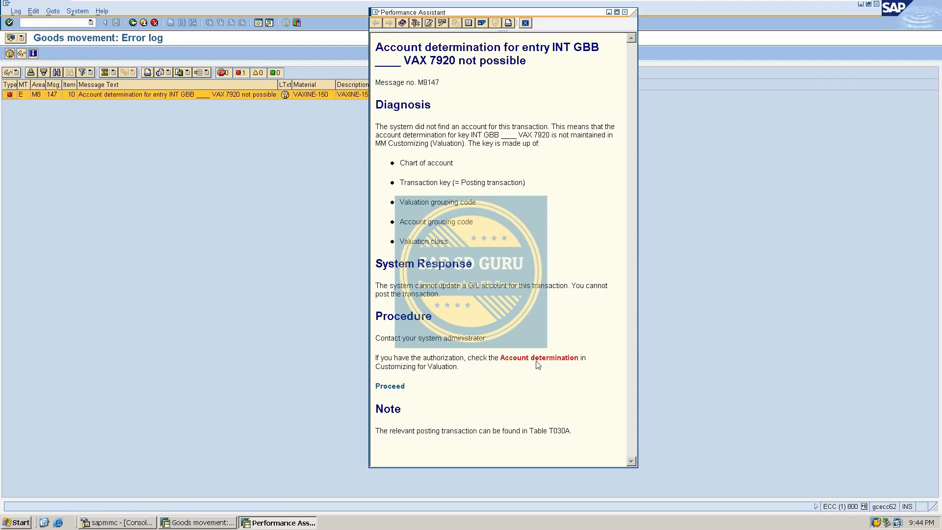
Step: Follow the error help into the automatic posting settings, skim the valuation area entries, and return to the error log with the help closed
left_click(396, 386)
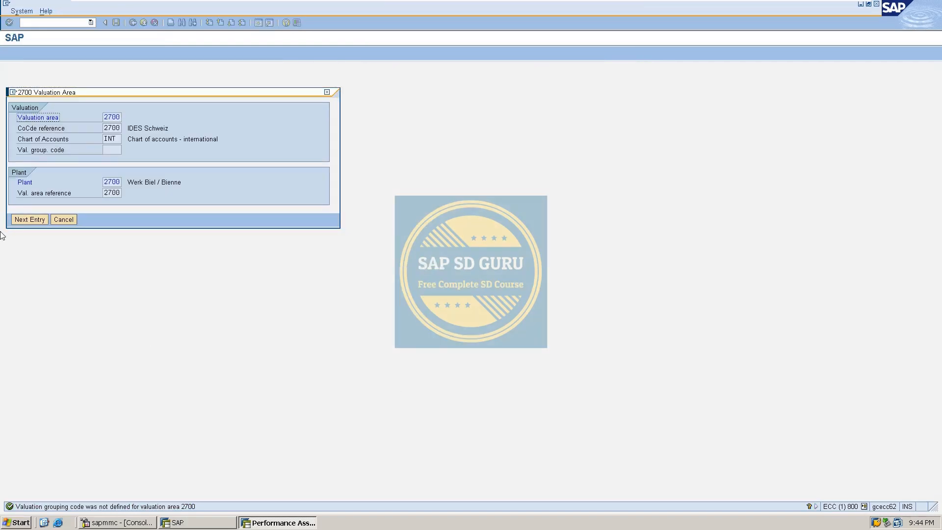
left_click(25, 219)
left_click(25, 219)
left_click(25, 219)
left_click(26, 220)
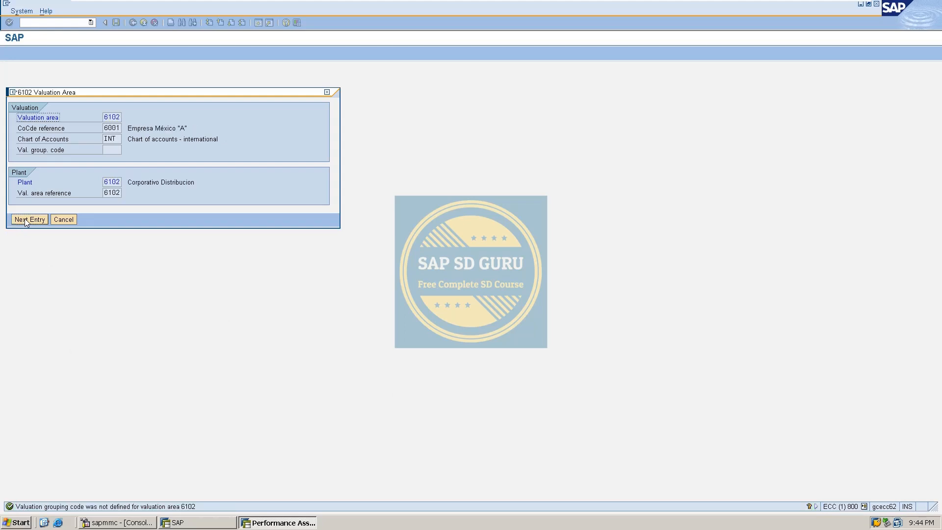
left_click(63, 219)
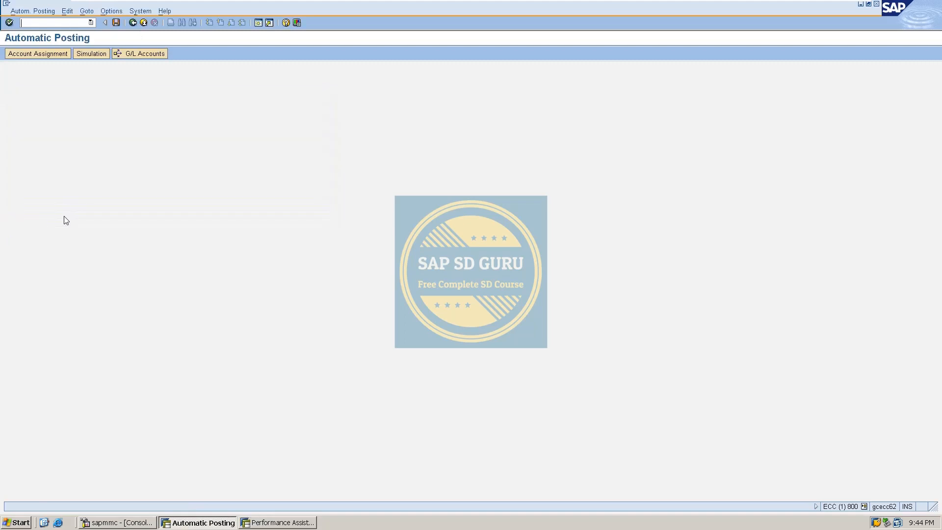
left_click(143, 23)
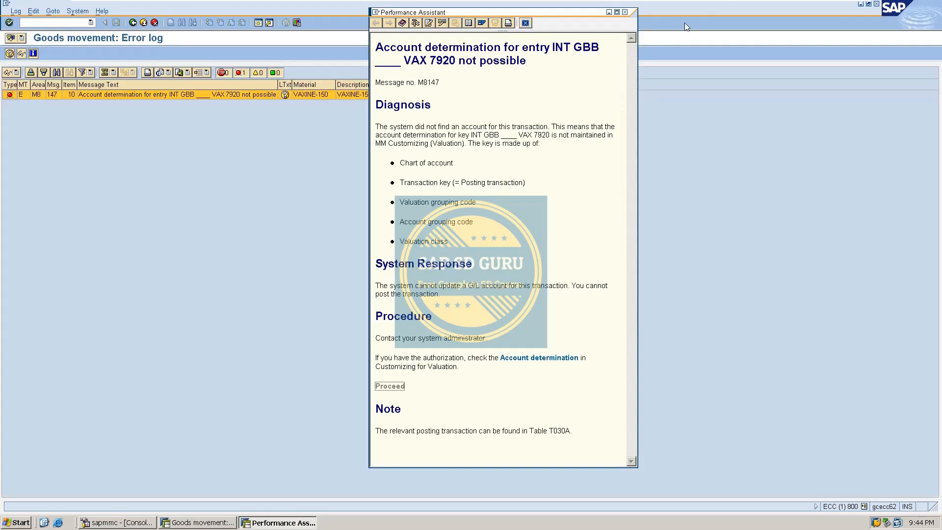
left_click(625, 13)
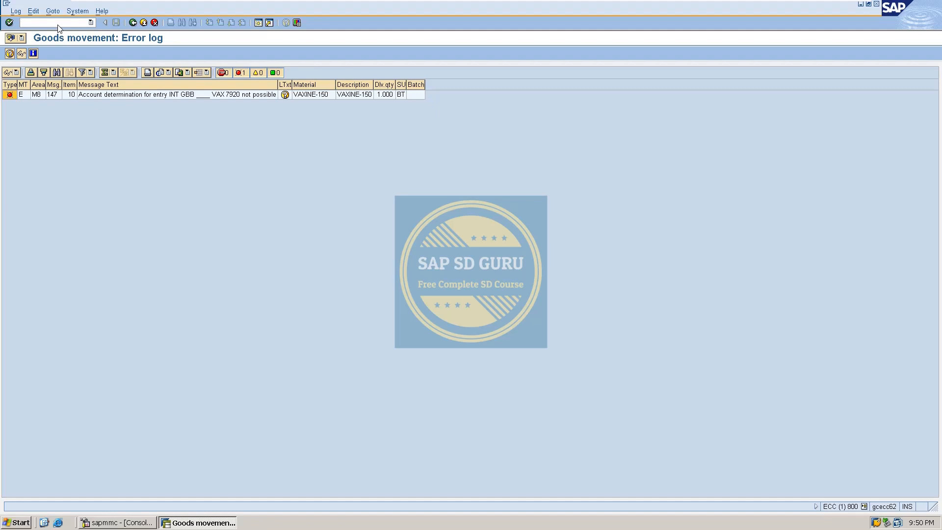
Step: Open the account determination view for valuation areas with transaction OMWD and check the first entry's chart of accounts
type("/n")
type("MWD")
key("Return")
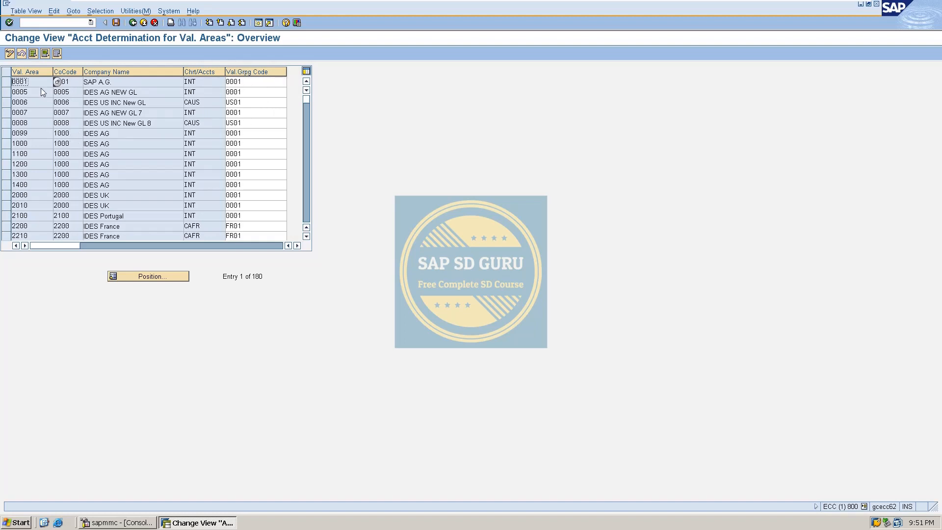
left_click(201, 80)
left_click(34, 83)
left_click(77, 84)
left_click(200, 83)
Step: Open the company code global data in a new session and find company code B100
left_click(54, 22)
type("/oobv6")
key("Return")
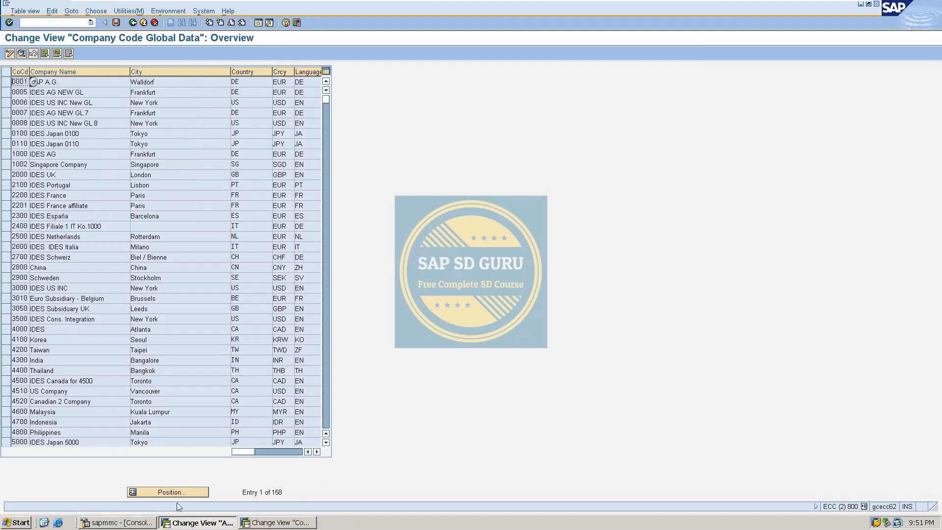
left_click(184, 490)
type("b100")
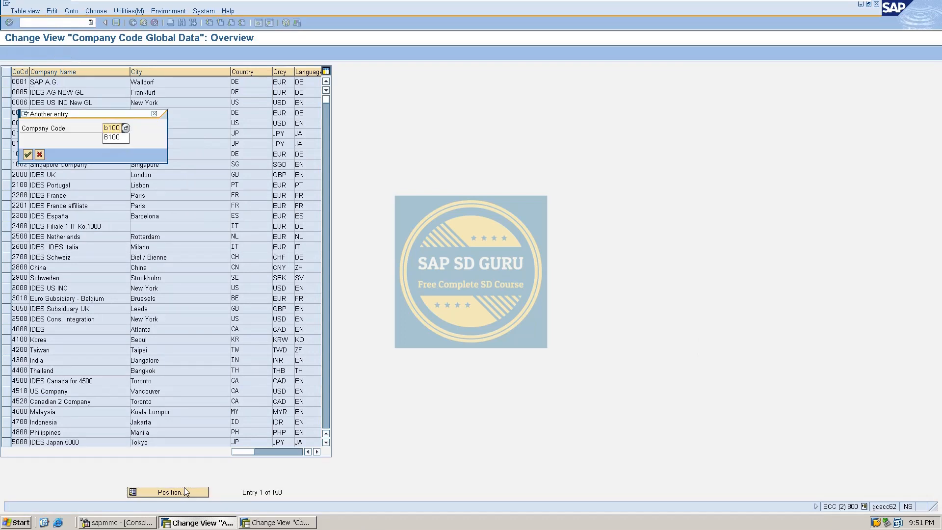
key("Return")
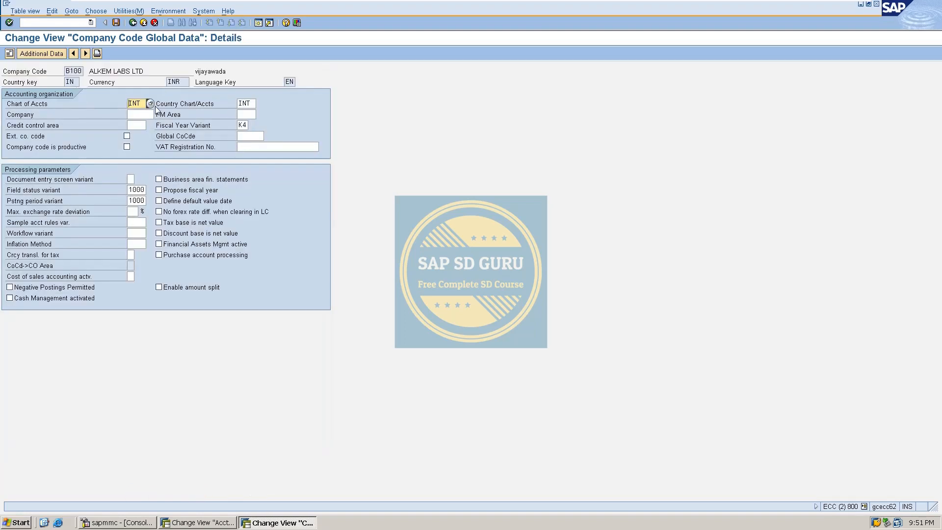
Step: Check the chart of accounts in company code B100's details and close that session
left_click_drag(142, 104, 62, 114)
left_click(69, 23)
type("/i")
key("Return")
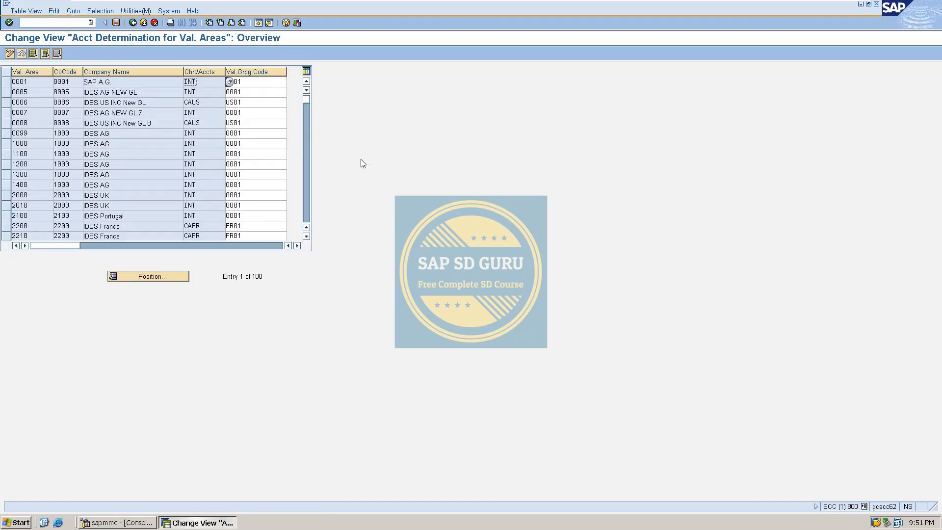
Step: Position the valuation area list at B100 and check the company codes assigned to areas B100 and B200
left_click(158, 276)
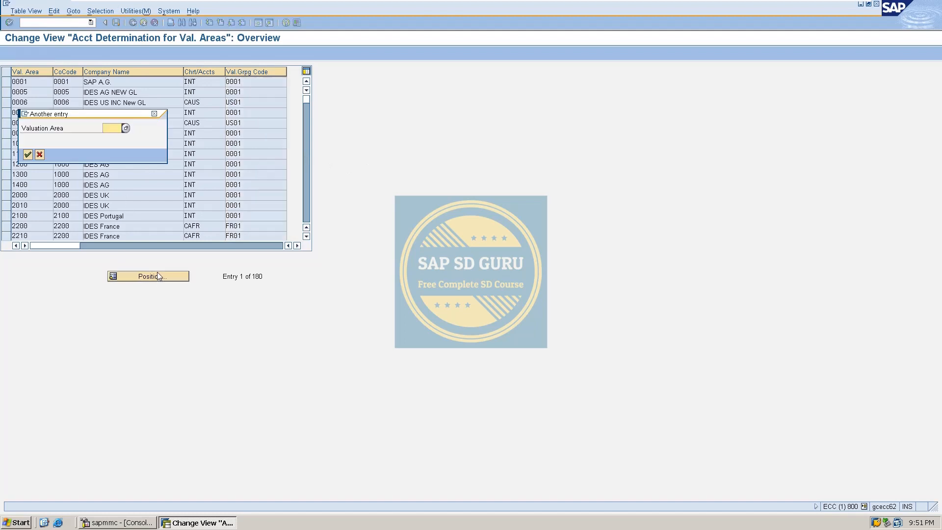
type("B100")
key("Return")
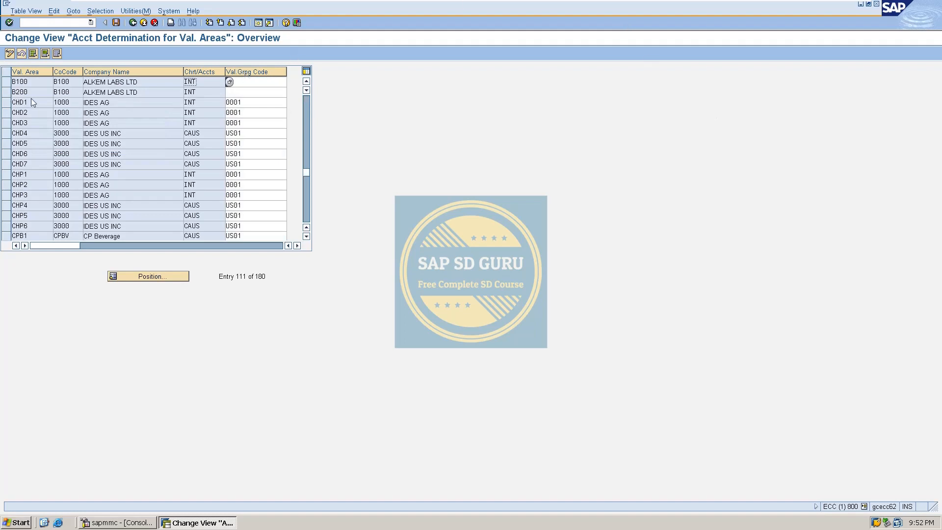
left_click(71, 80)
double_click(35, 93)
left_click(74, 94)
Step: Compare the valuation grouping codes used by areas CHD1 to CHD3
left_click(239, 104)
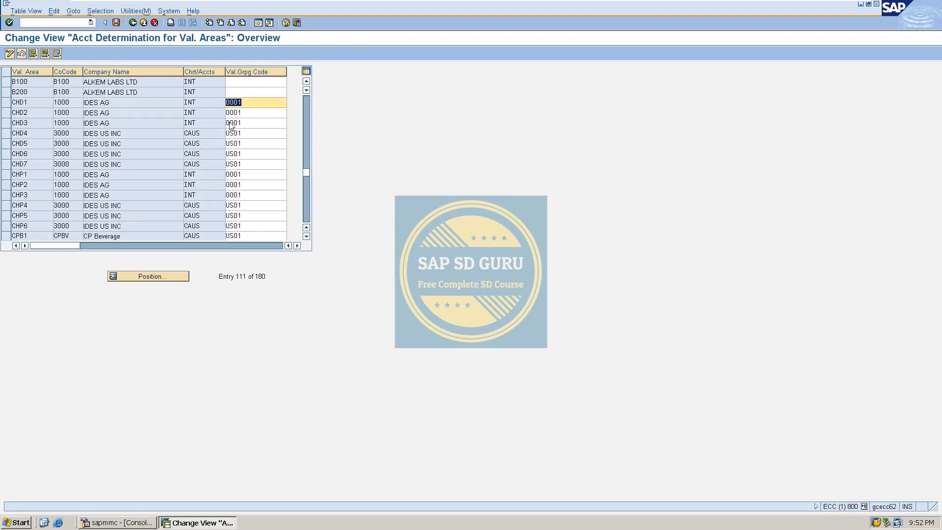
left_click(216, 113)
left_click(259, 123)
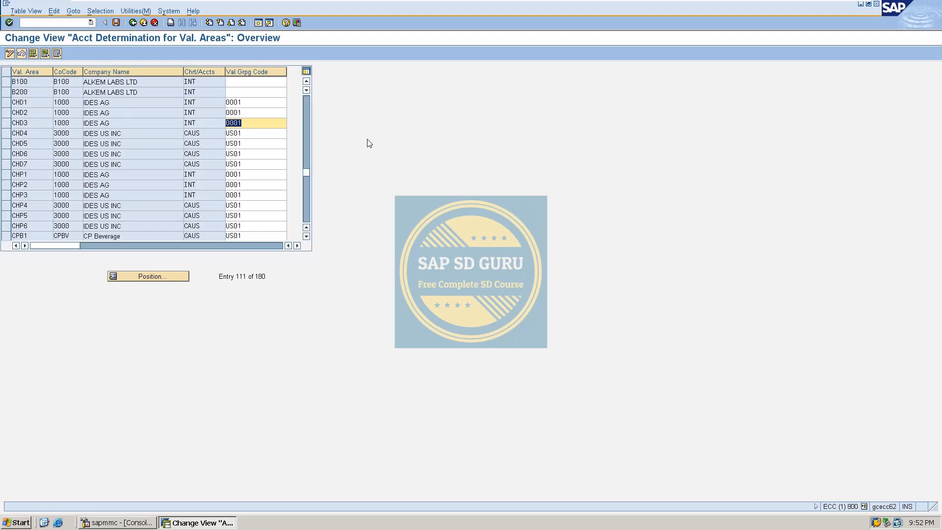
left_click(270, 104)
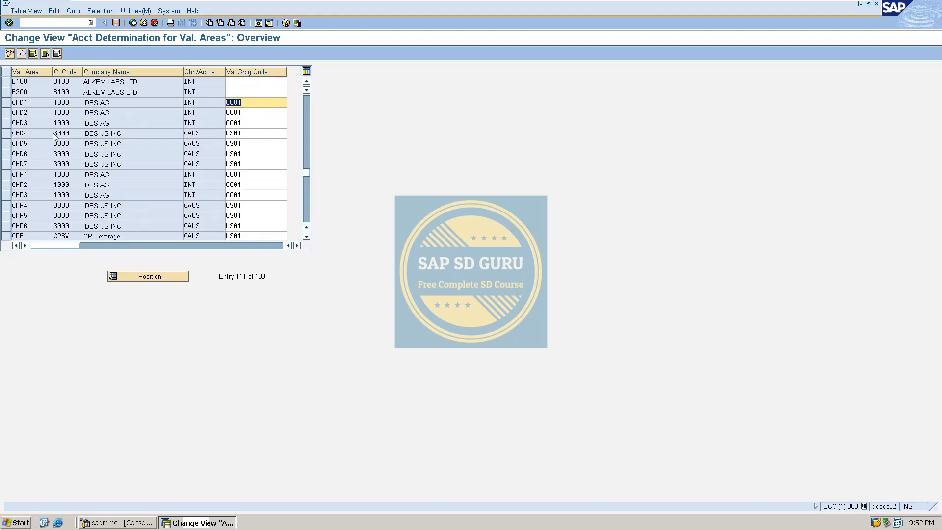
Step: Set the valuation grouping code of areas B100 and B200 to 0001 and save under customizing request ECCK900002
left_click(240, 87)
type("0")
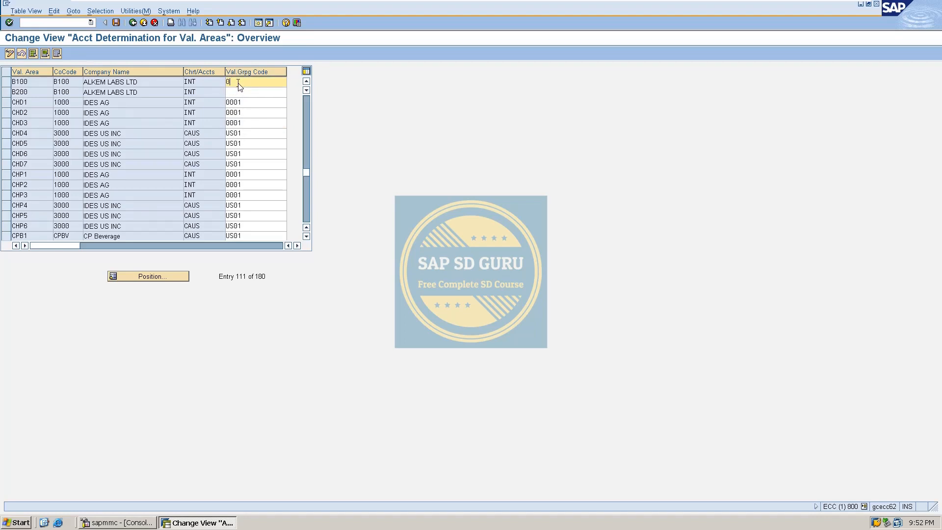
type("001")
left_click(251, 92)
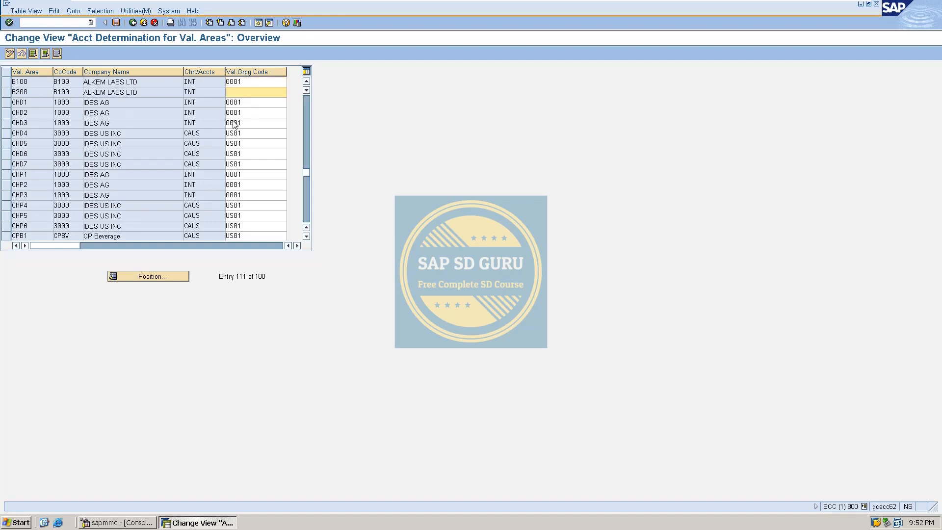
type("0001")
left_click(46, 92)
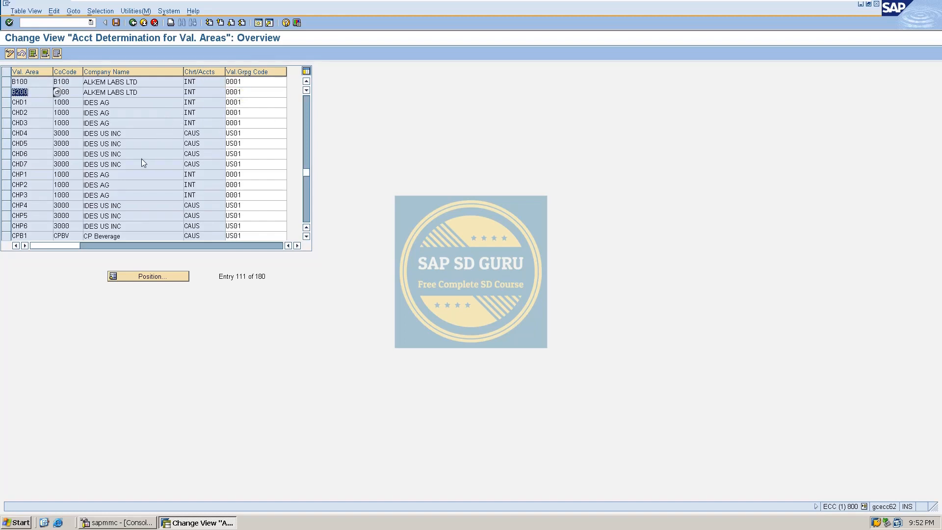
left_click(265, 93)
key("Up")
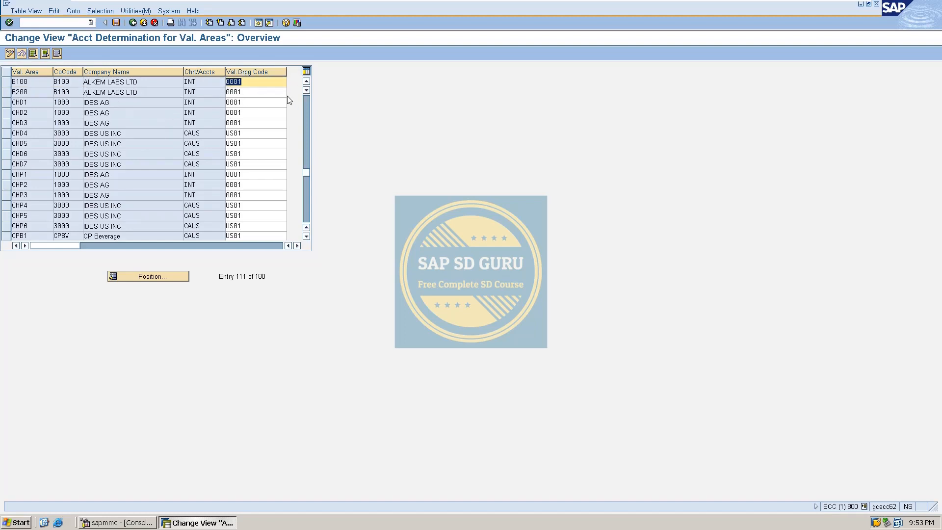
left_click(116, 22)
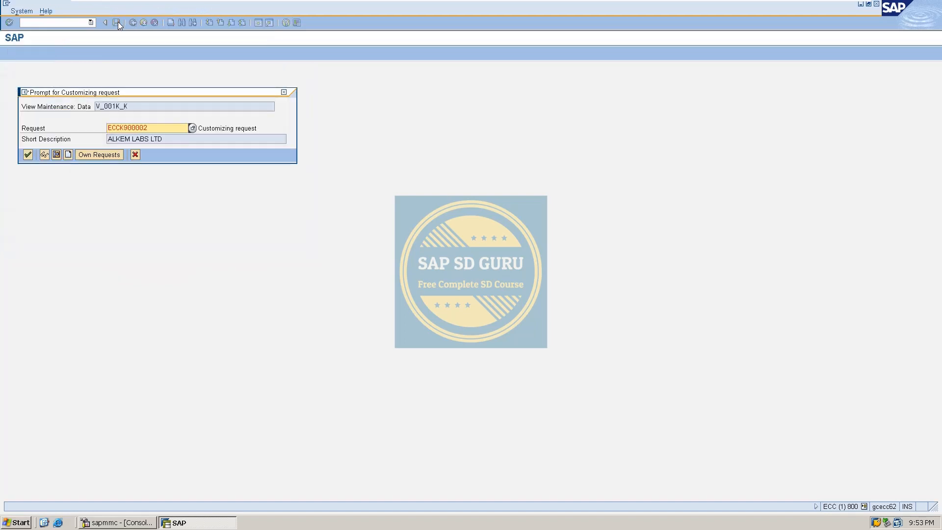
key("Return")
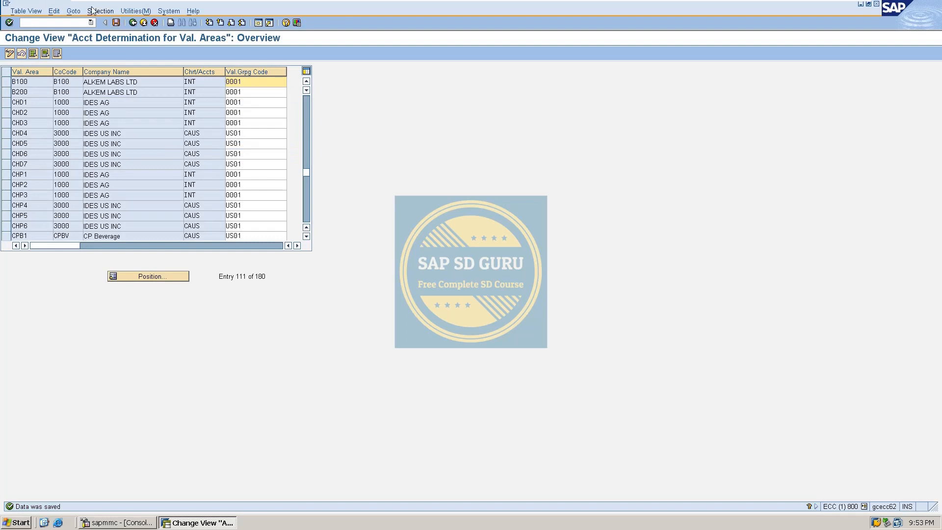
Step: Leave the customizing view and open the proposed outbound delivery for change with transaction VL02N
left_click(132, 22)
type("vl0")
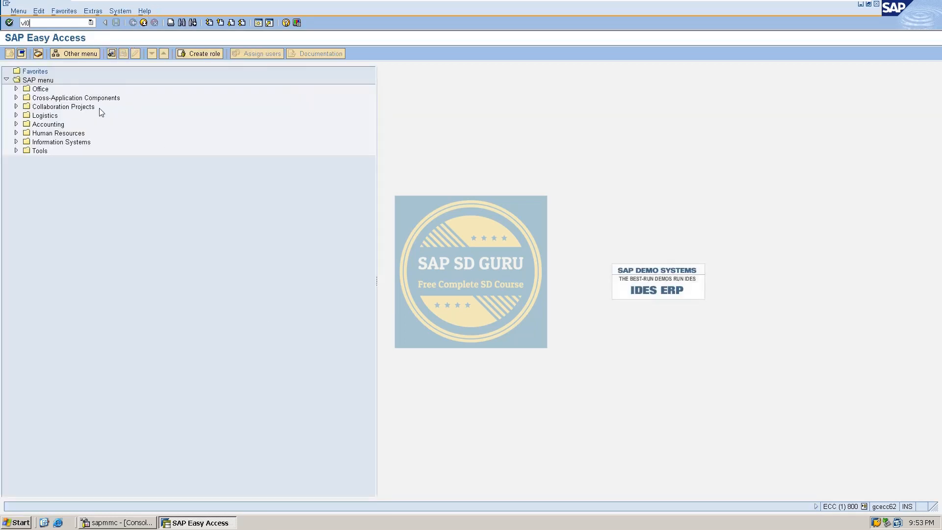
type("2")
key("BackSpace")
key("BackSpace")
key("BackSpace")
type("l02n")
key("Return")
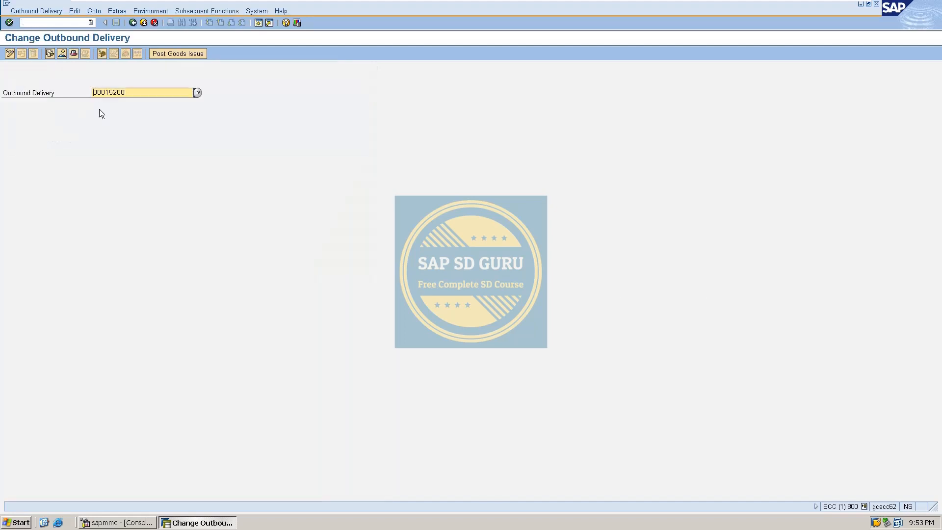
key("Return")
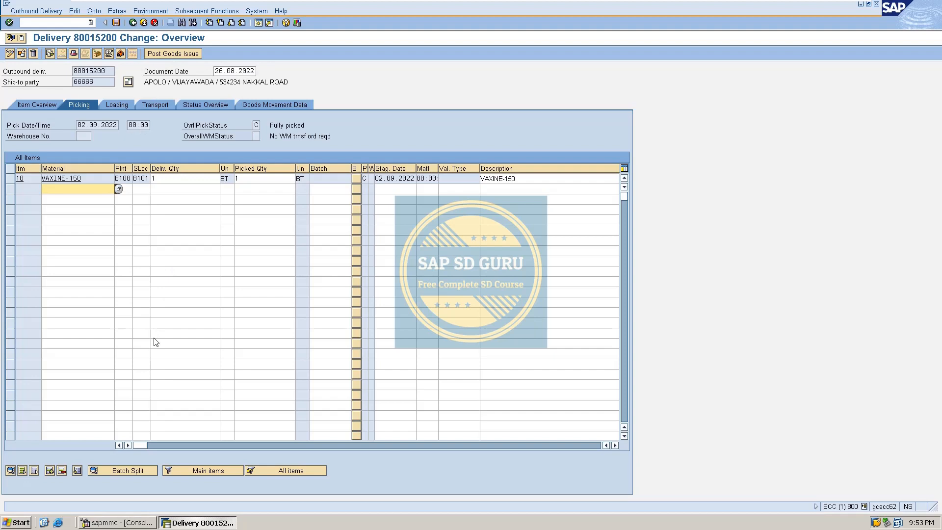
Step: Post the goods issue for the VAXINE-150 outbound delivery
left_click(166, 58)
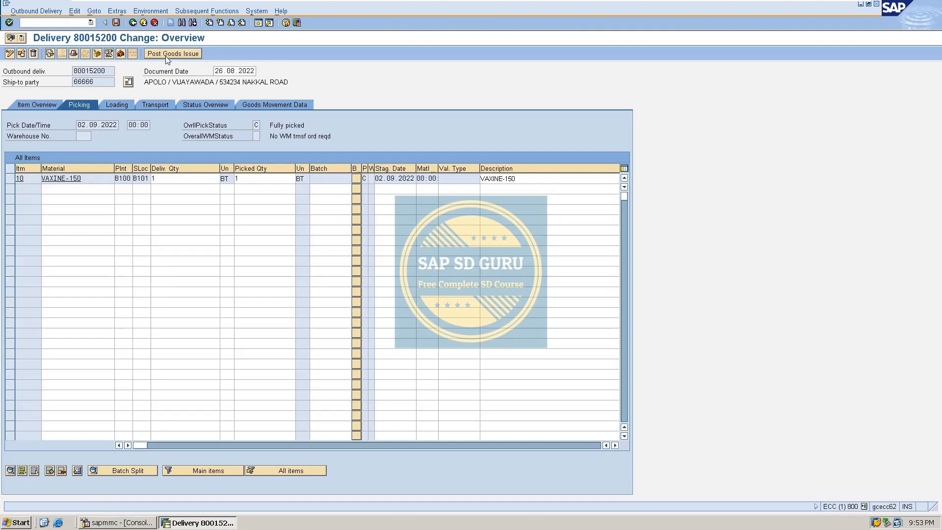